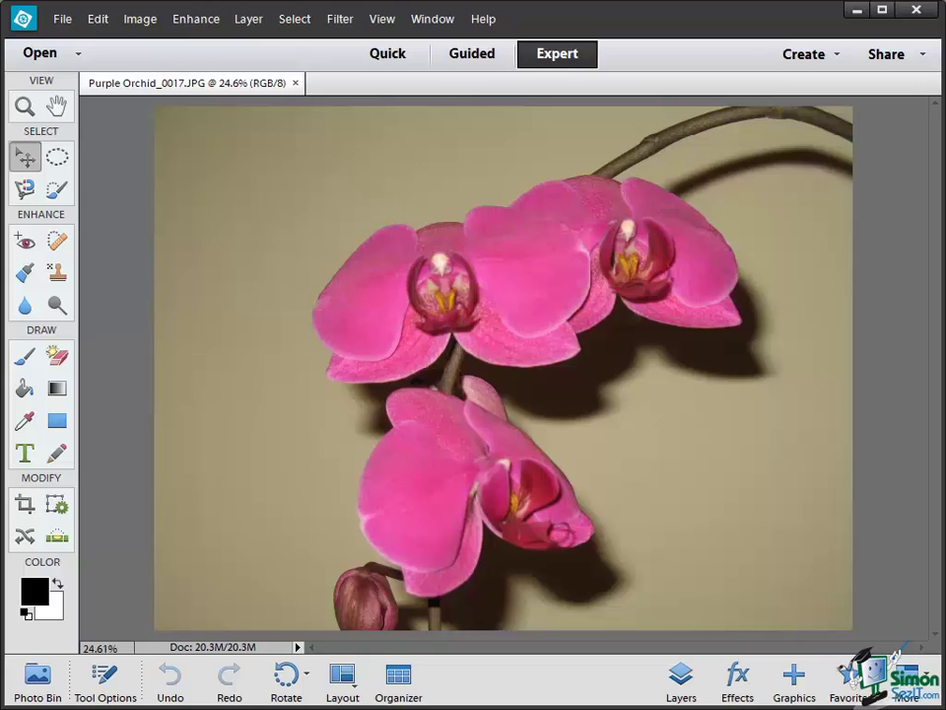
# Show the Layers panel, listing the orchid photo's single Background layer
pyautogui.click(680, 677)
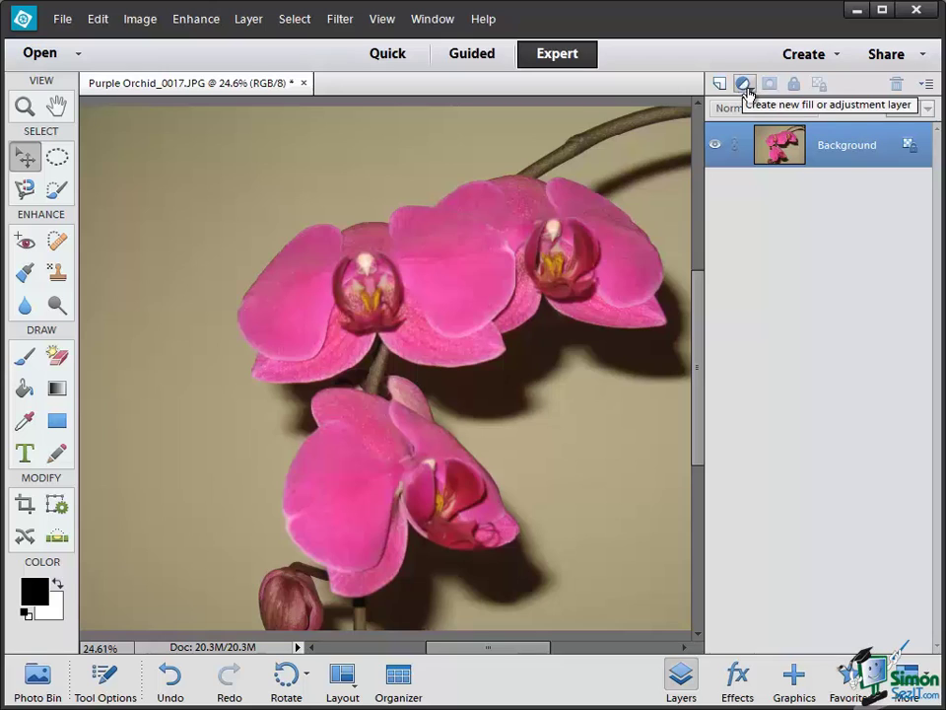
# Add a Hue/Saturation adjustment layer above the Background layer
pyautogui.click(752, 94)
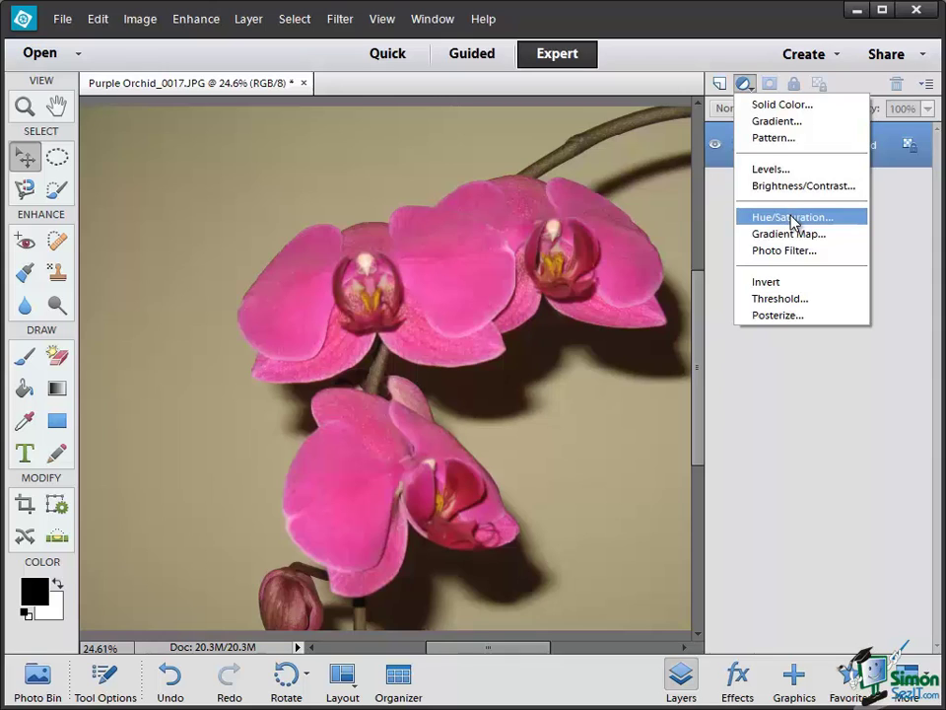
pyautogui.click(792, 219)
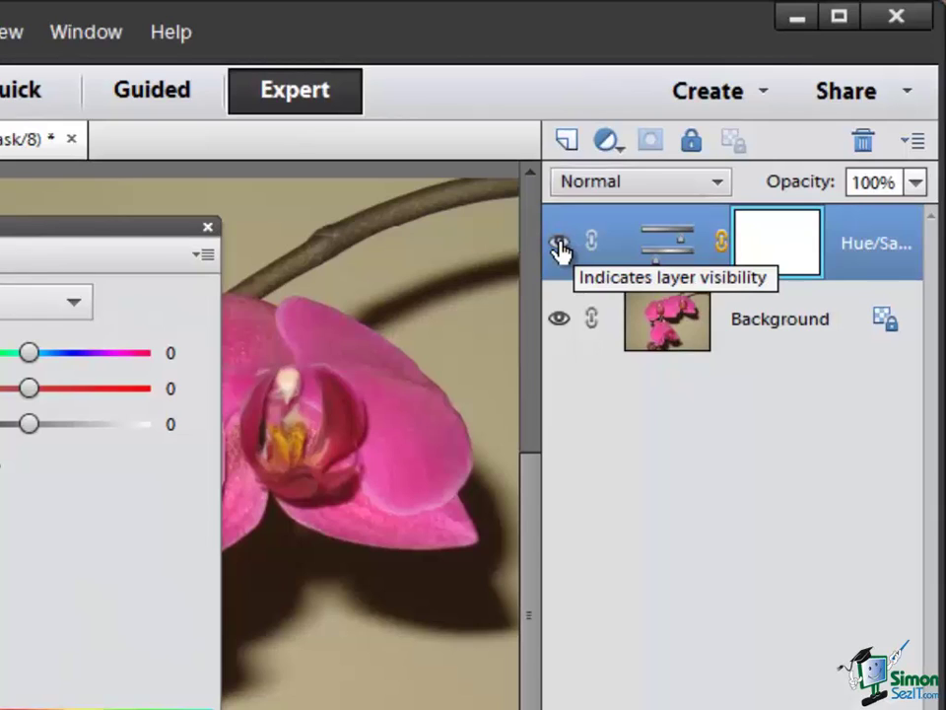
pyautogui.click(558, 246)
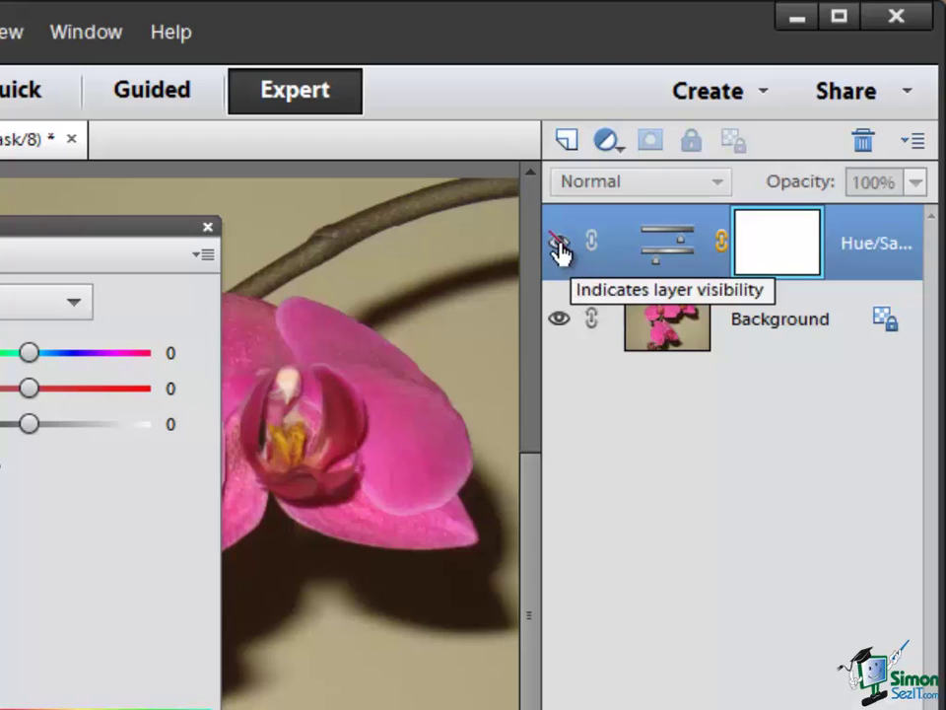
pyautogui.click(558, 247)
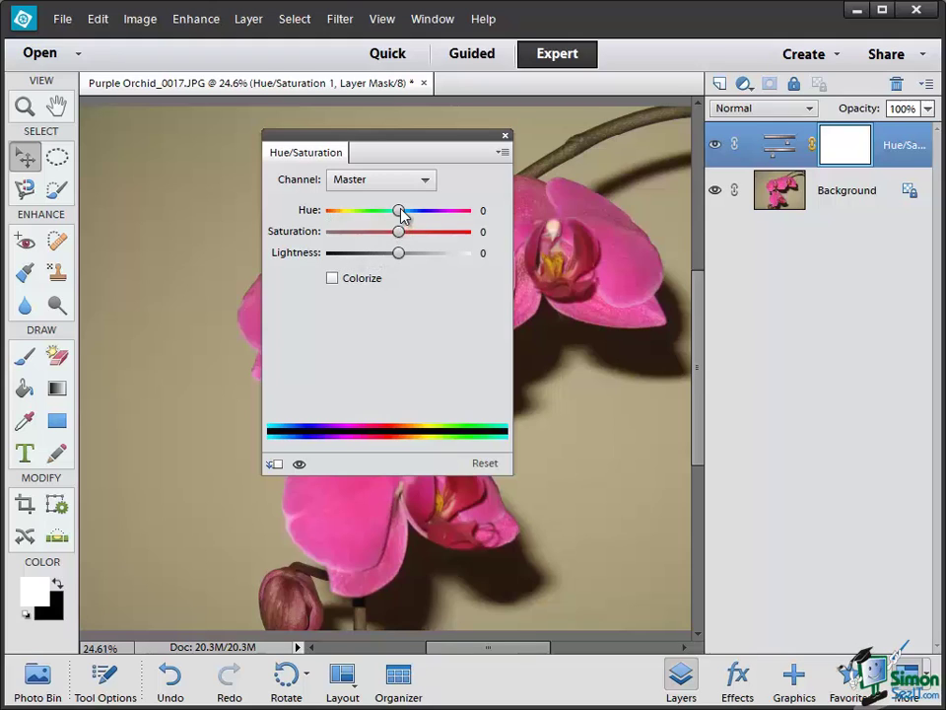
# Set the Hue to +154 so the orchid turns bright green, then close the settings
pyautogui.moveTo(399, 212); pyautogui.dragTo(463, 218)
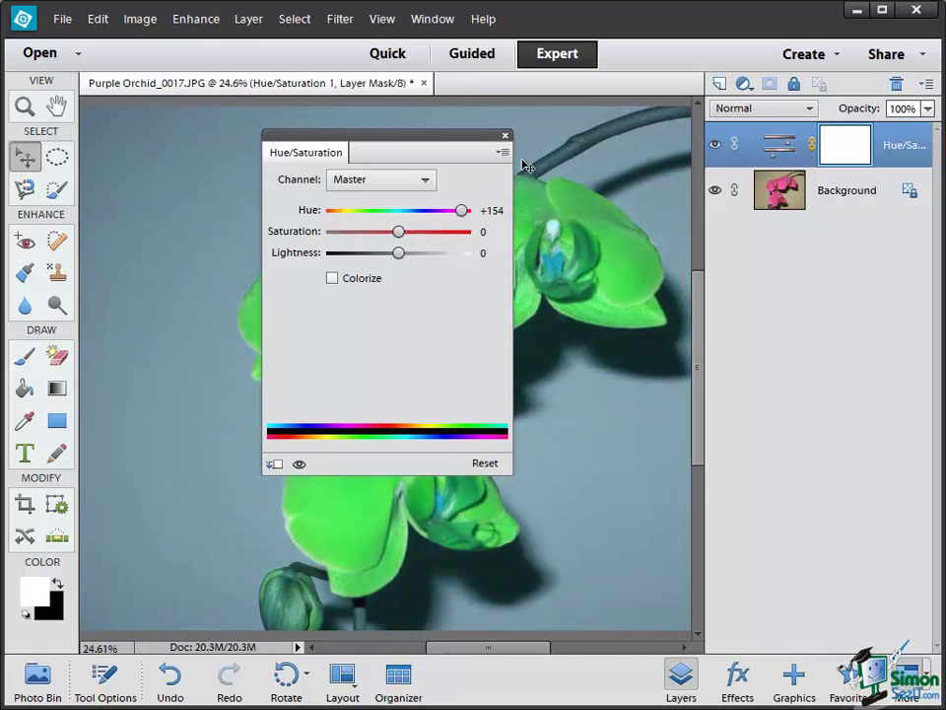
pyautogui.click(506, 139)
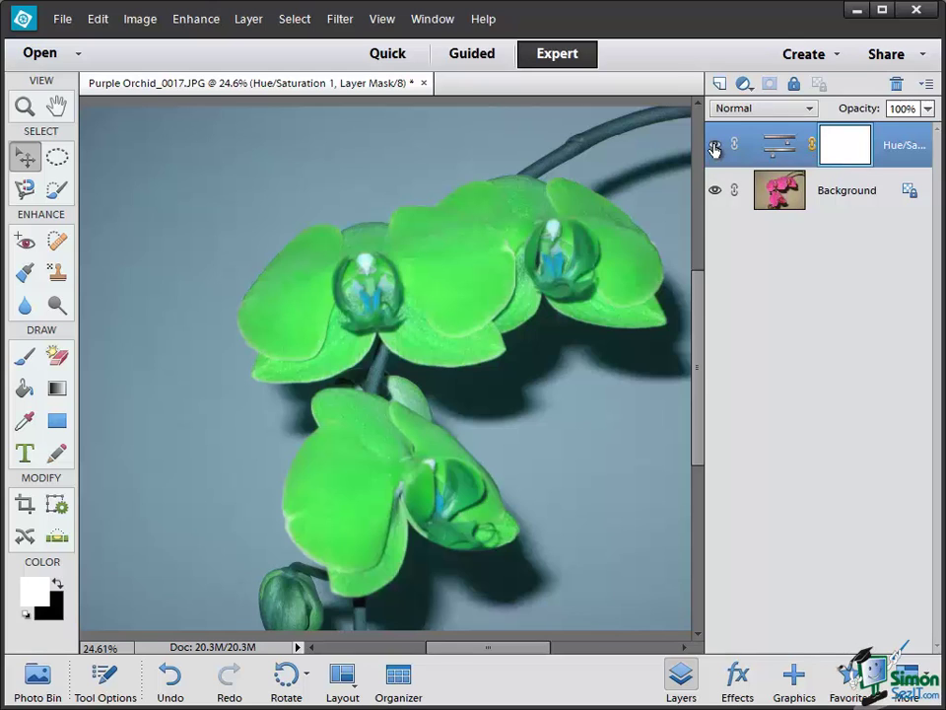
# Hide the Hue/Saturation layer to compare with the original pink orchid
pyautogui.click(714, 147)
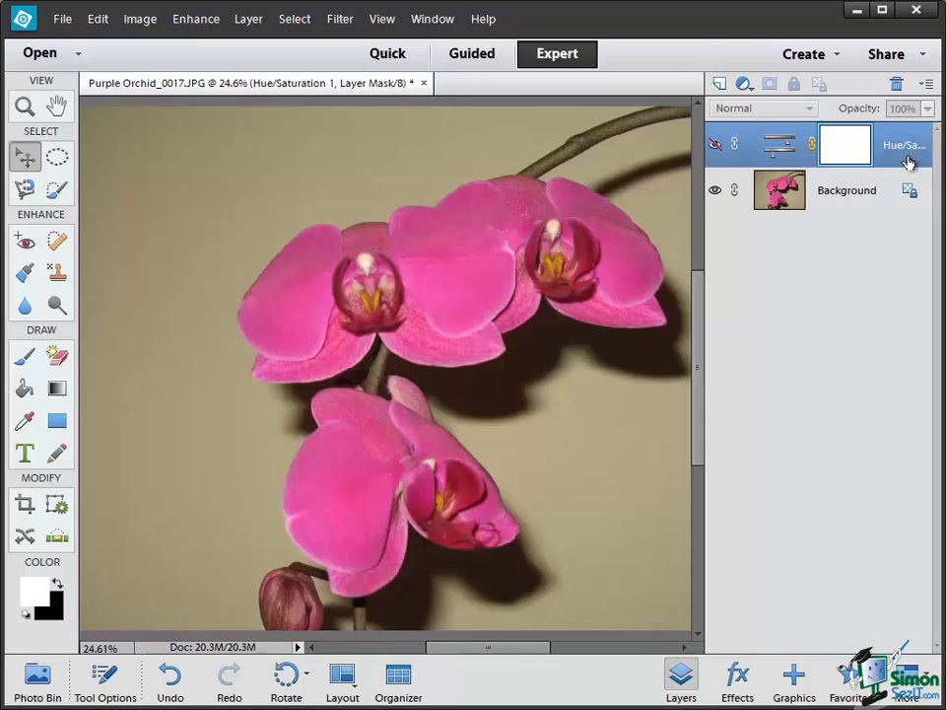
# Make the Hue/Saturation layer visible again, restoring the green orchid
pyautogui.click(717, 148)
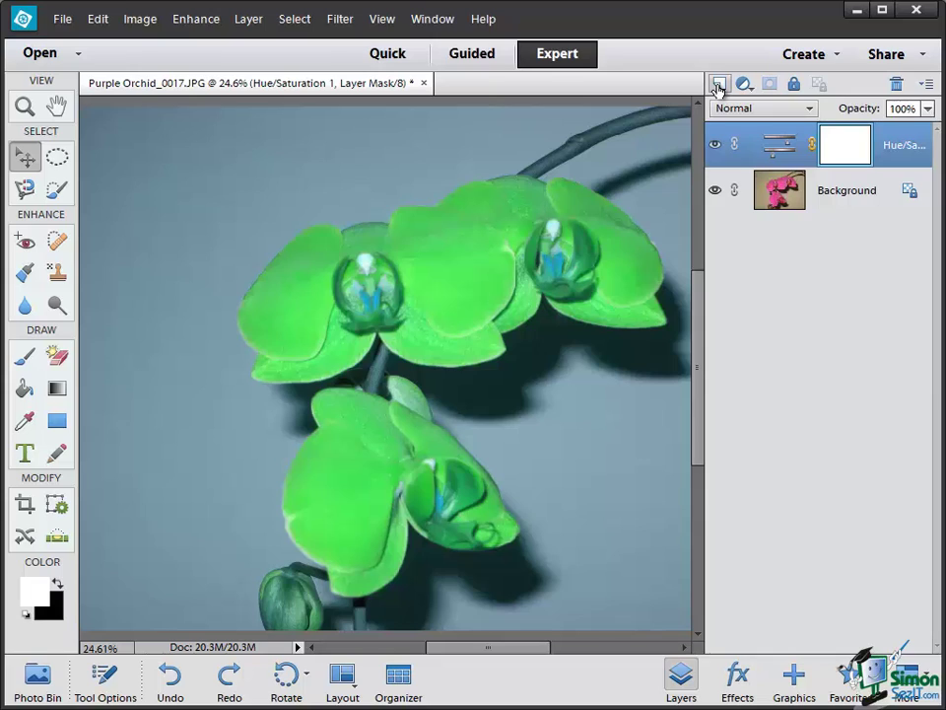
# Add an empty Layer 1 at the top of the layer stack
pyautogui.click(717, 87)
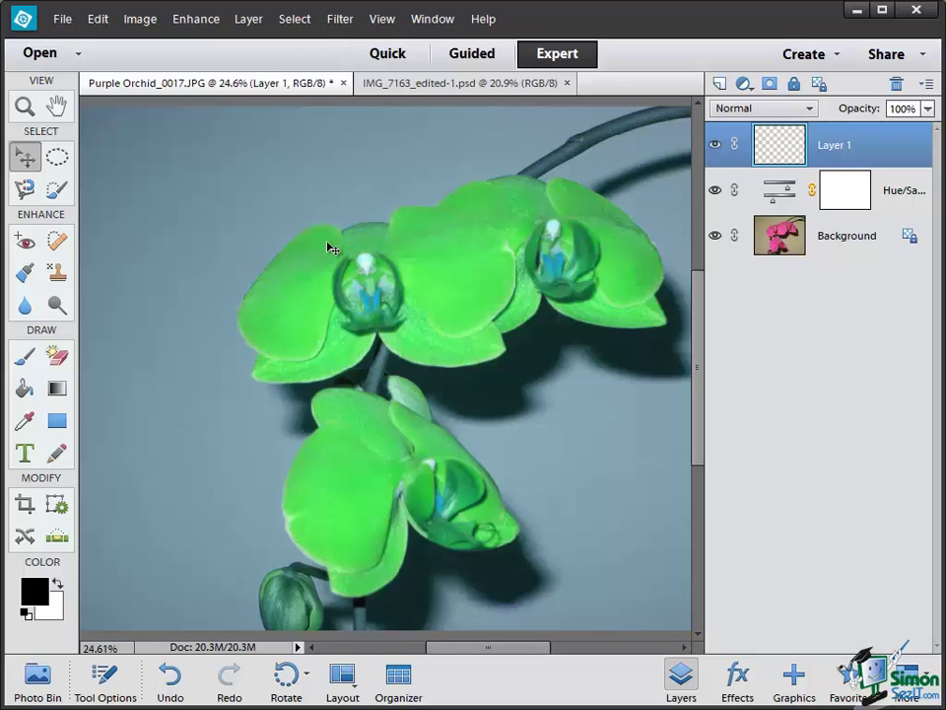
# Paste the copied sheep into Layer 1 and move it to the orchid's lower left
pyautogui.click(94, 20)
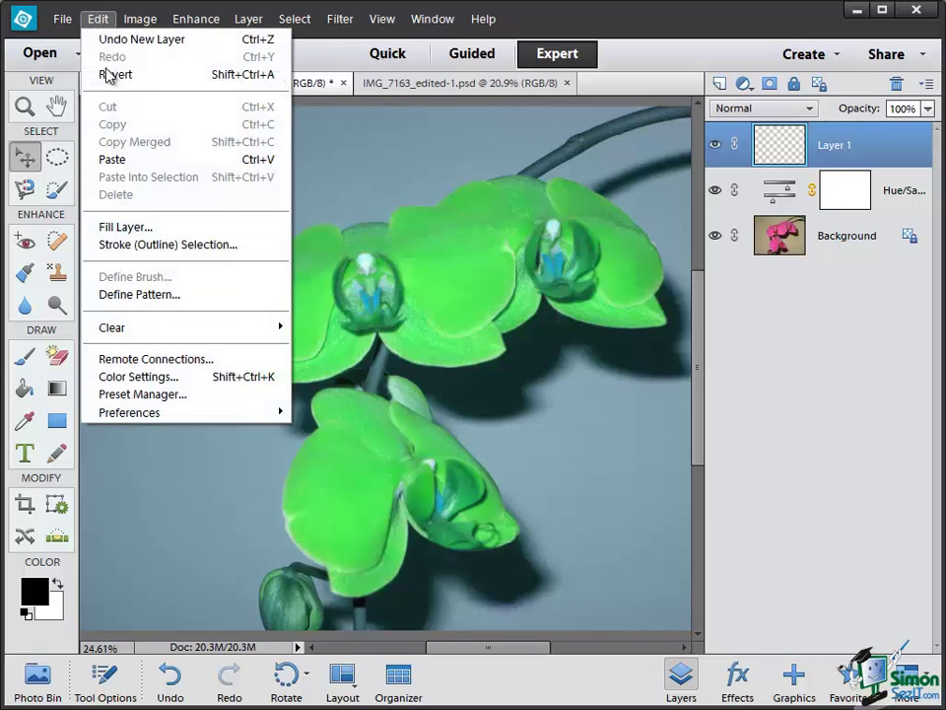
pyautogui.click(134, 160)
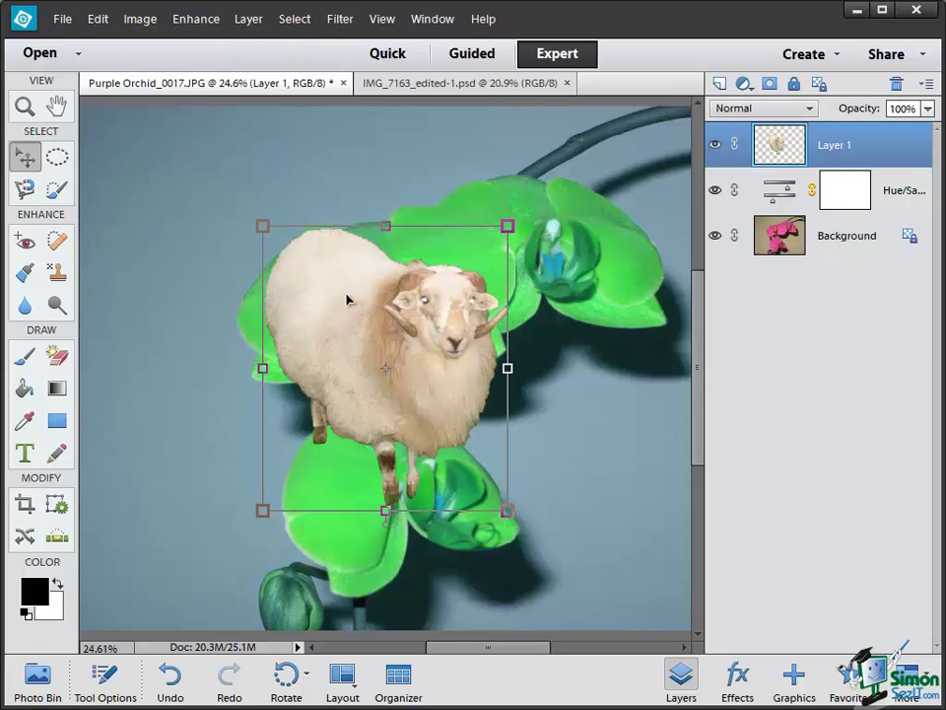
pyautogui.moveTo(348, 297)
pyautogui.mouseDown()
pyautogui.moveTo(221, 392)
pyautogui.moveTo(209, 351)
pyautogui.mouseUp()
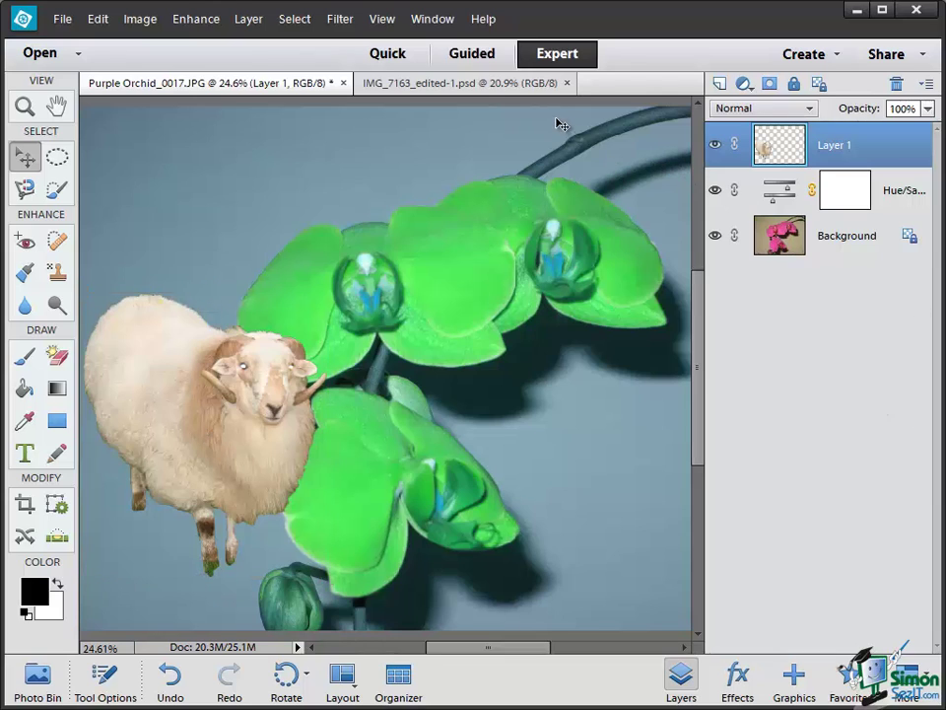
pyautogui.click(840, 234)
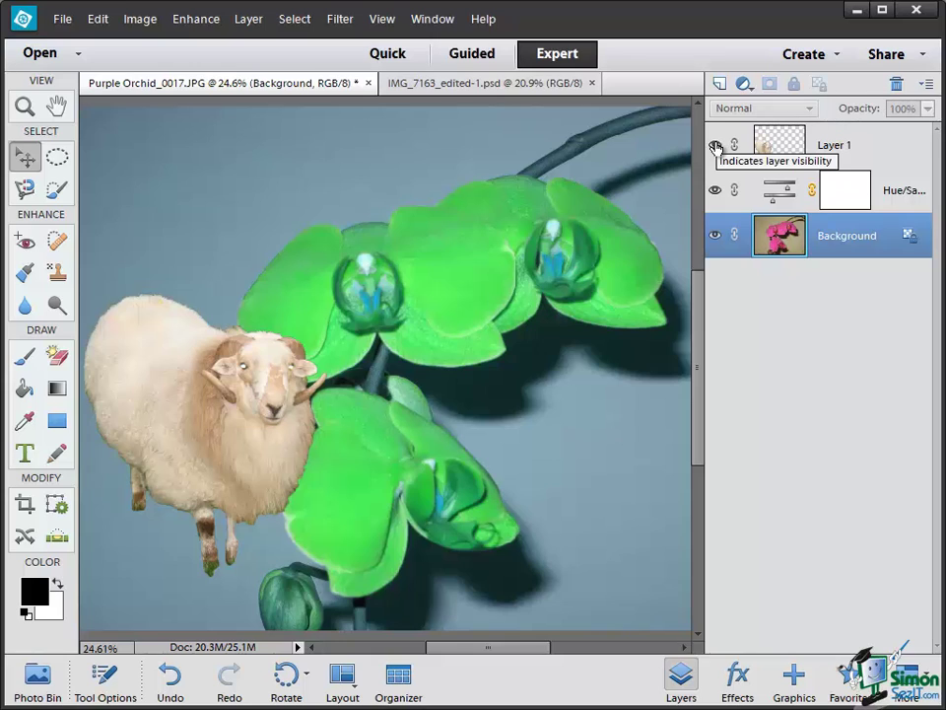
pyautogui.click(715, 146)
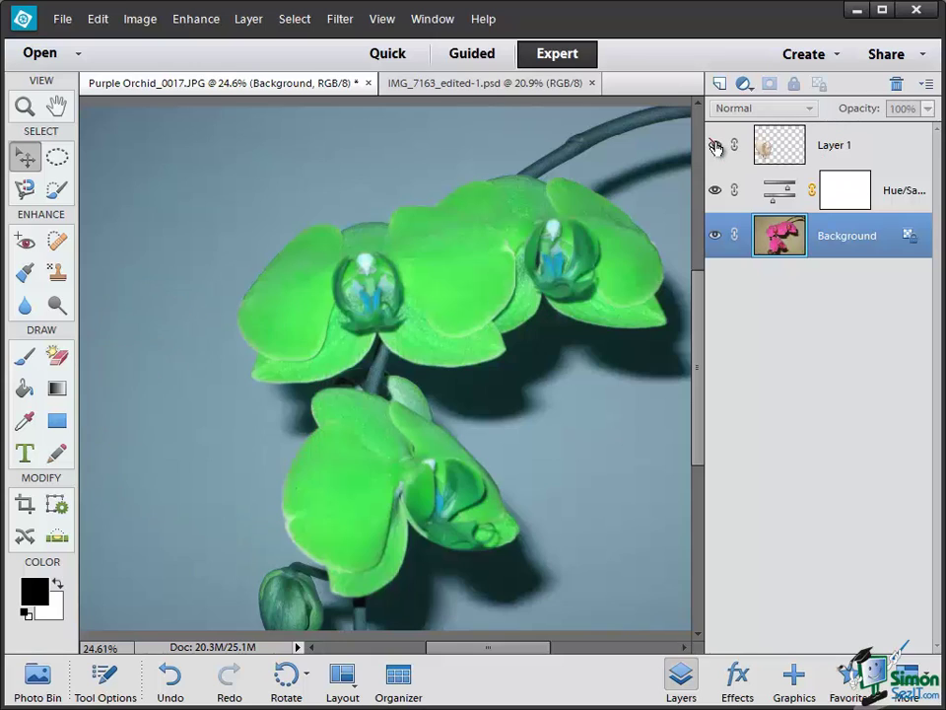
pyautogui.click(714, 146)
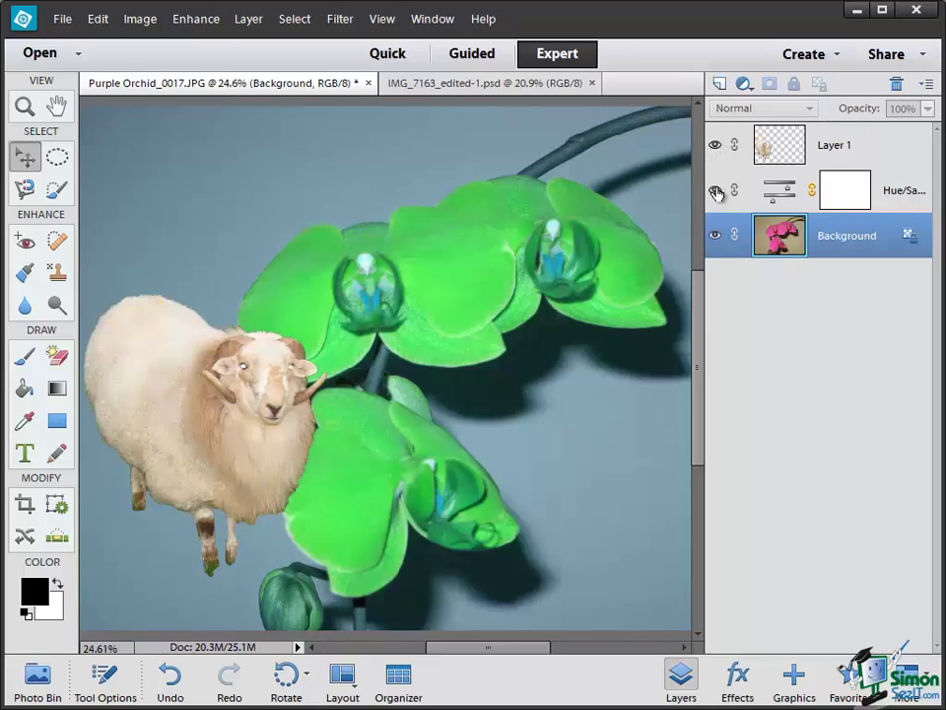
pyautogui.click(716, 191)
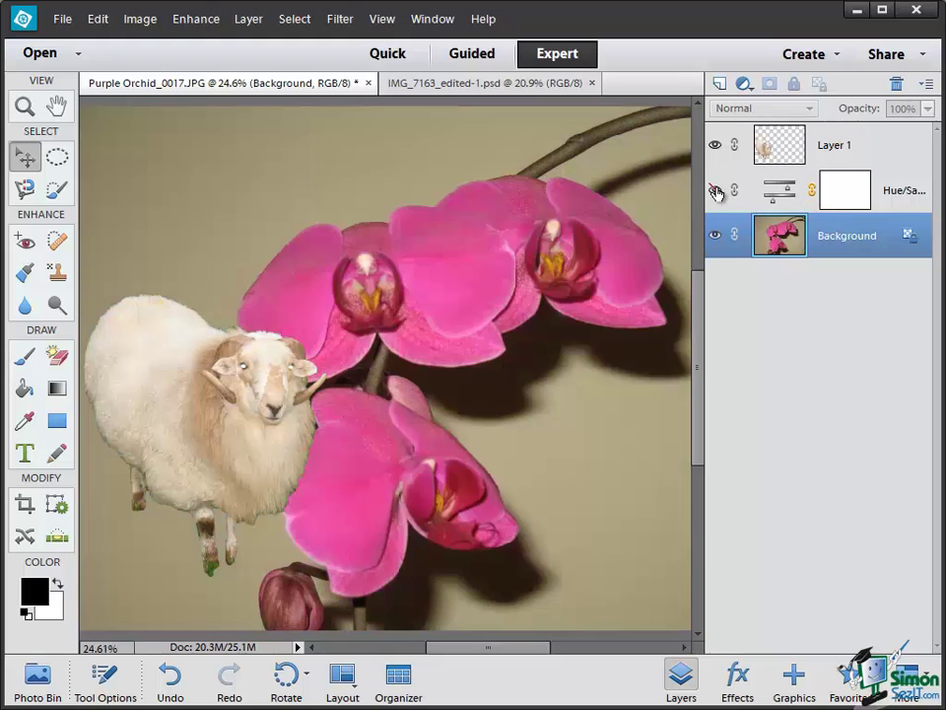
pyautogui.click(716, 191)
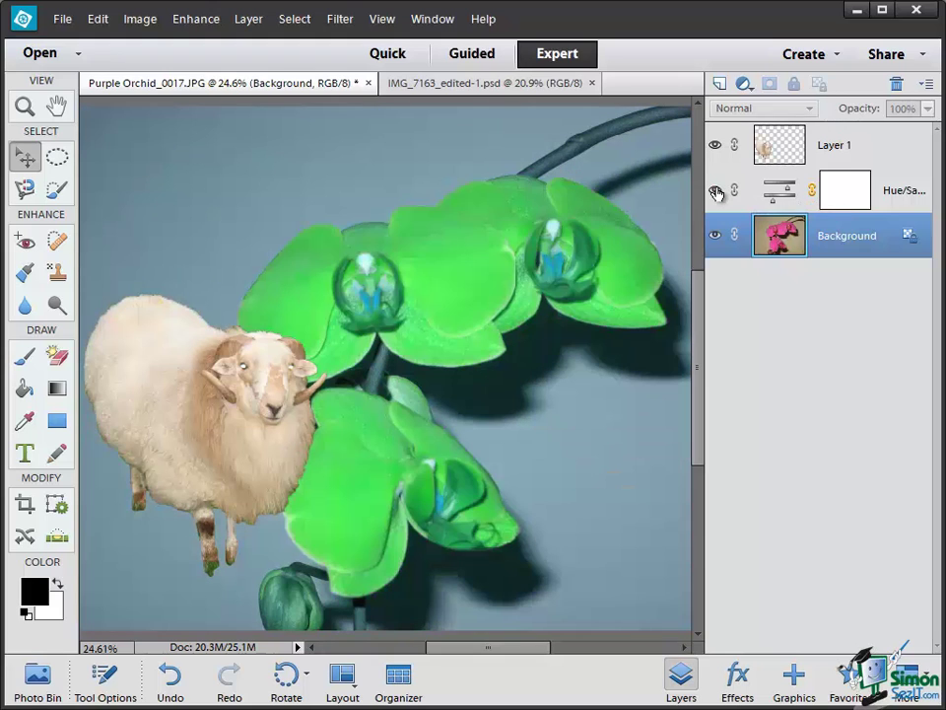
pyautogui.click(716, 191)
pyautogui.click(716, 191)
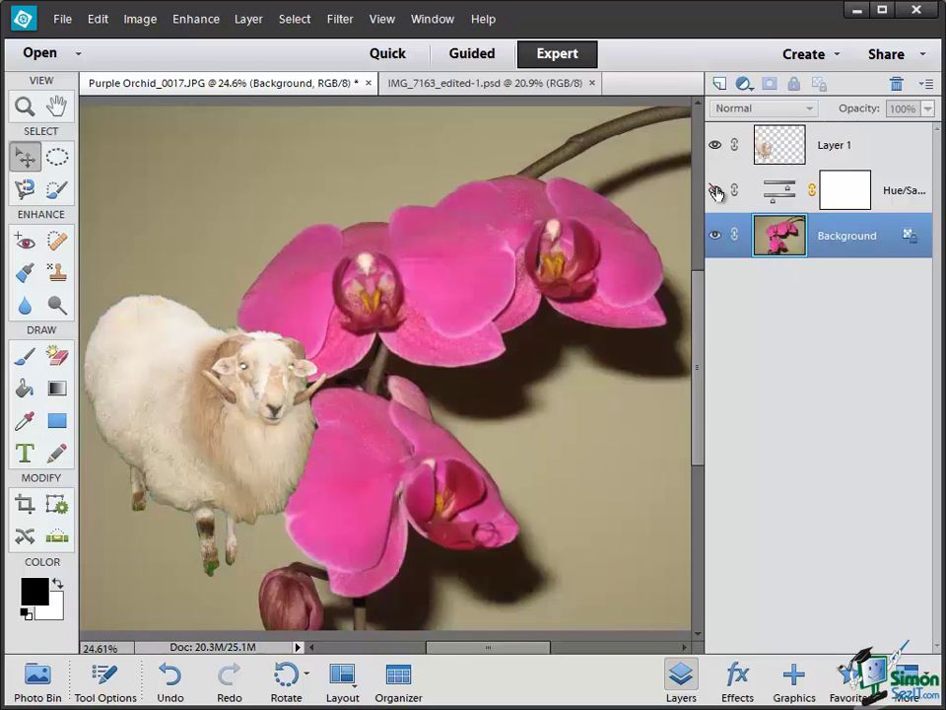
pyautogui.click(716, 191)
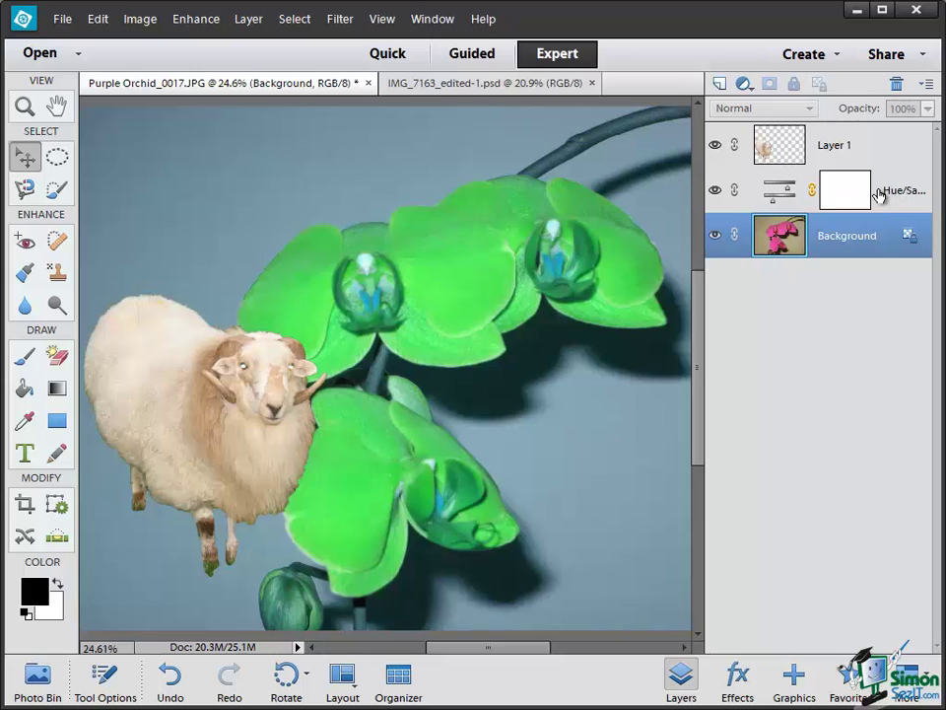
# Move the Hue/Saturation layer above Layer 1 so the sheep is tinted too
pyautogui.click(879, 195)
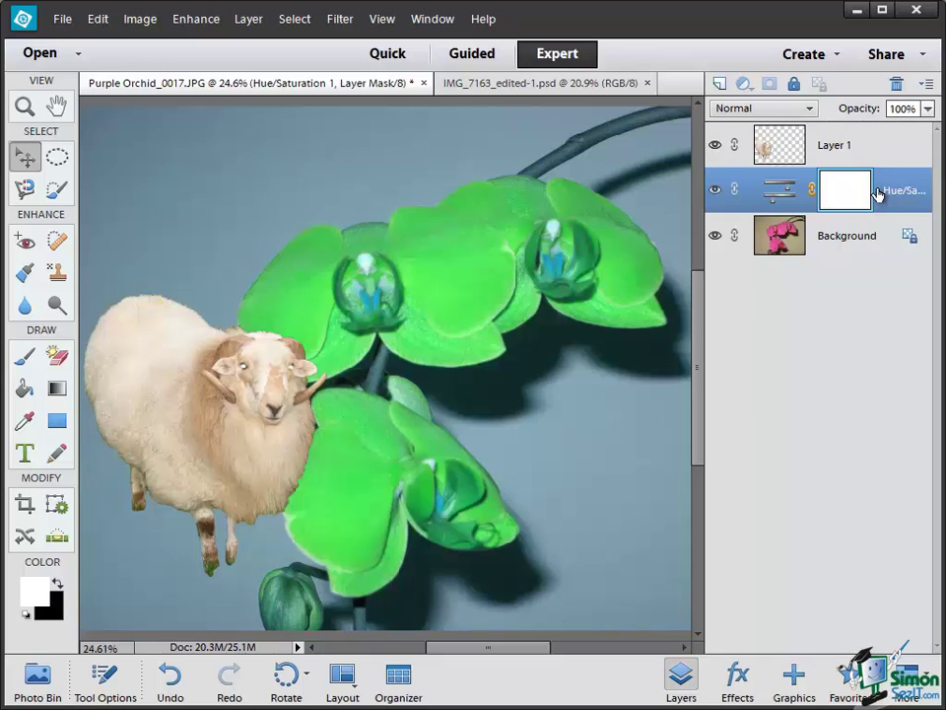
pyautogui.moveTo(880, 195); pyautogui.dragTo(881, 129)
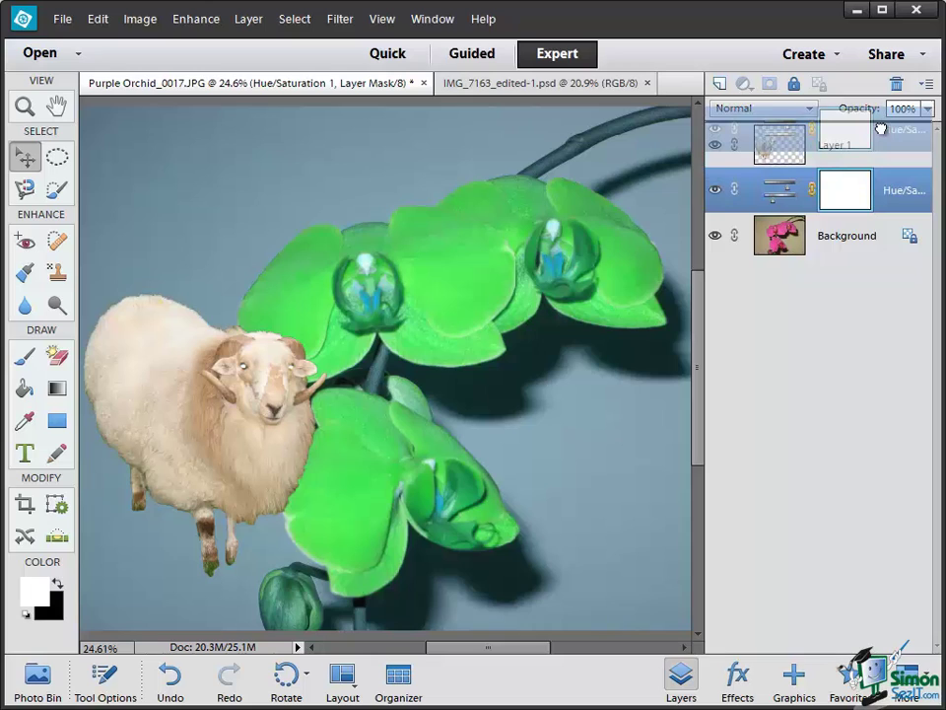
pyautogui.moveTo(880, 129); pyautogui.dragTo(881, 135)
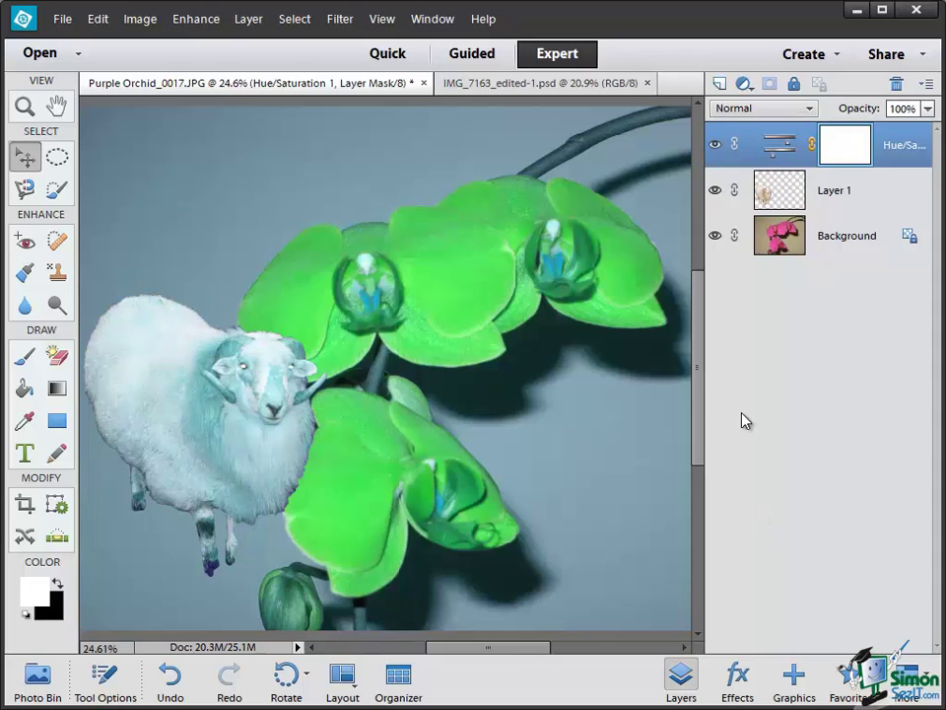
pyautogui.click(713, 147)
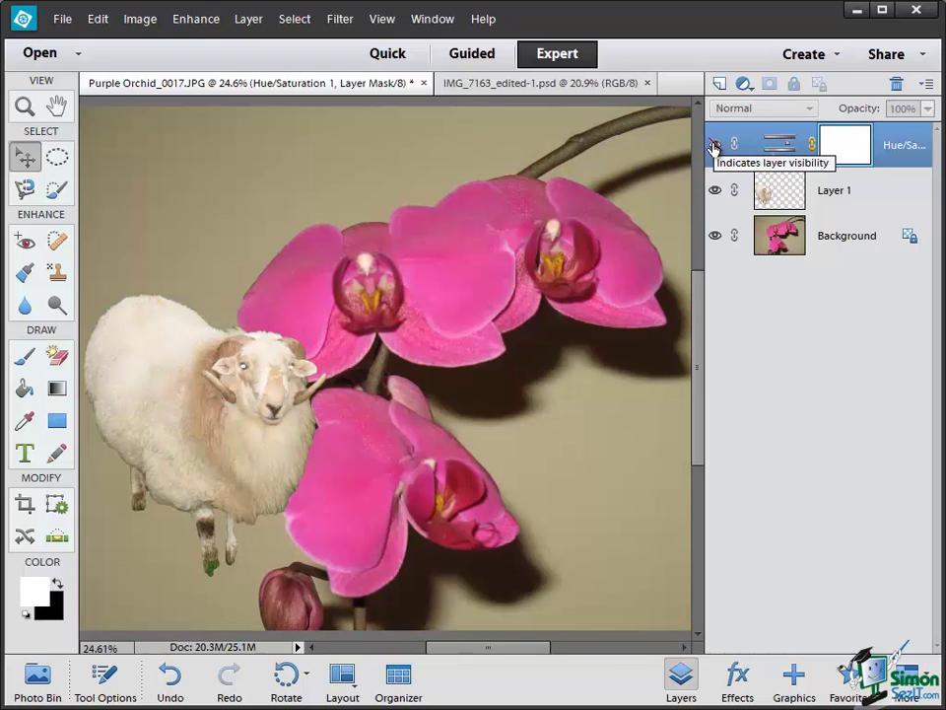
pyautogui.click(714, 147)
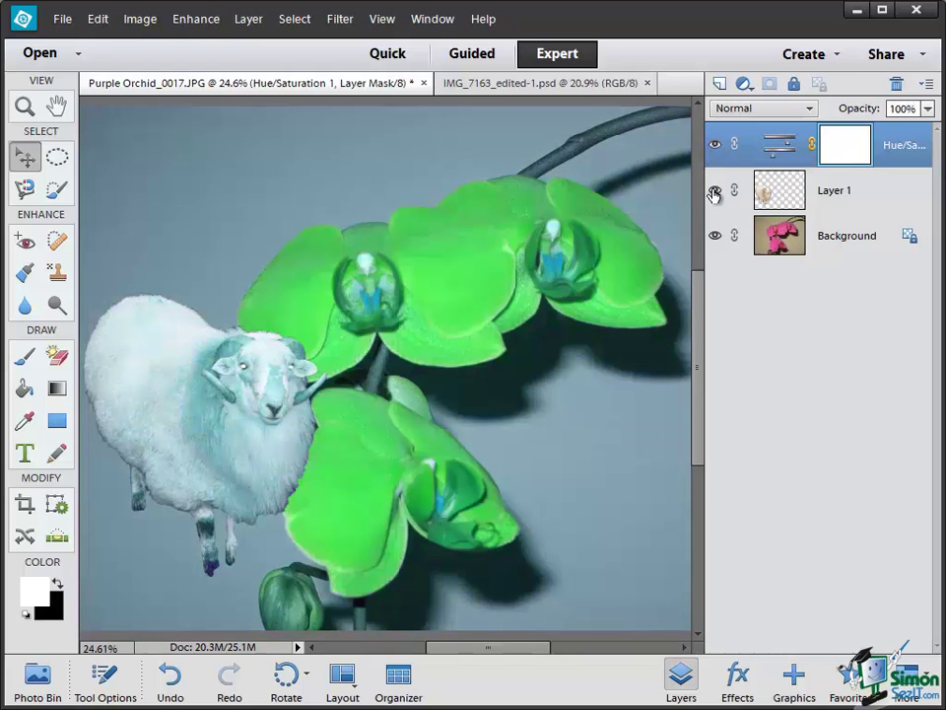
pyautogui.click(714, 192)
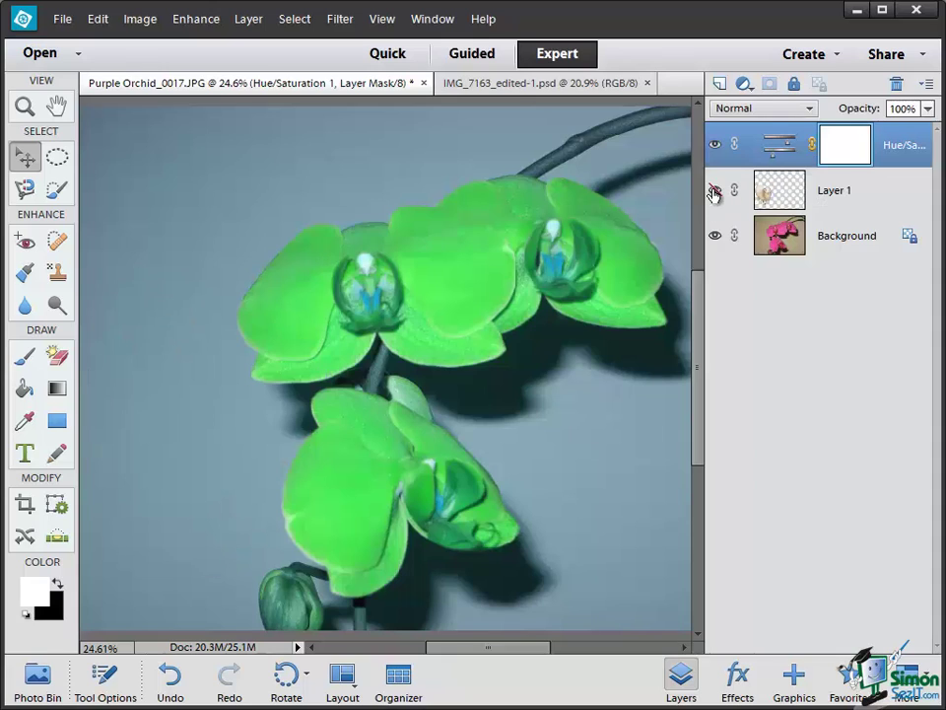
pyautogui.click(714, 192)
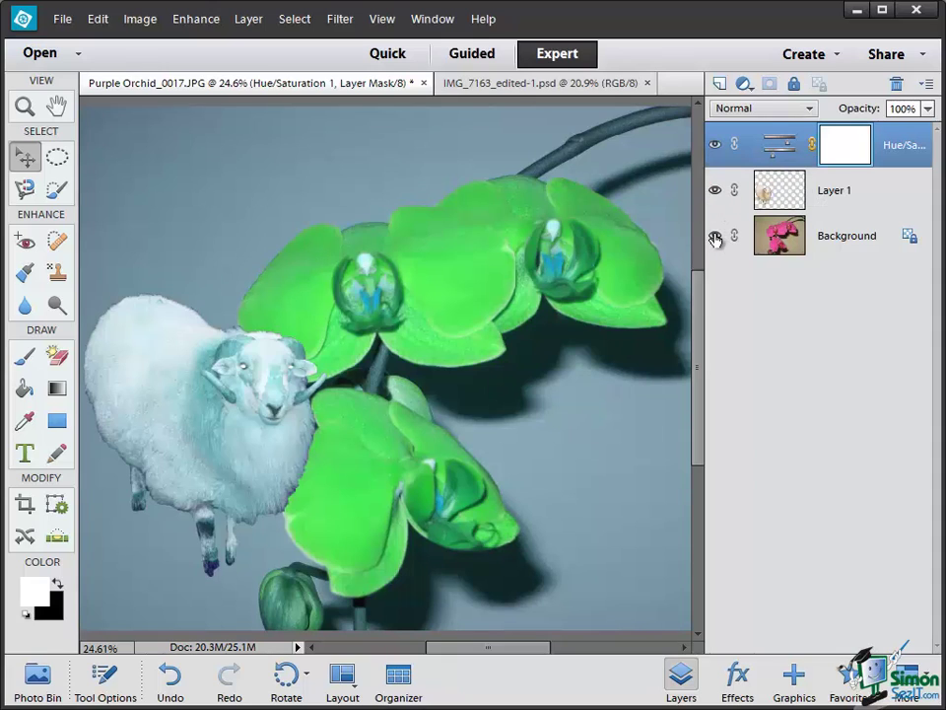
pyautogui.click(714, 238)
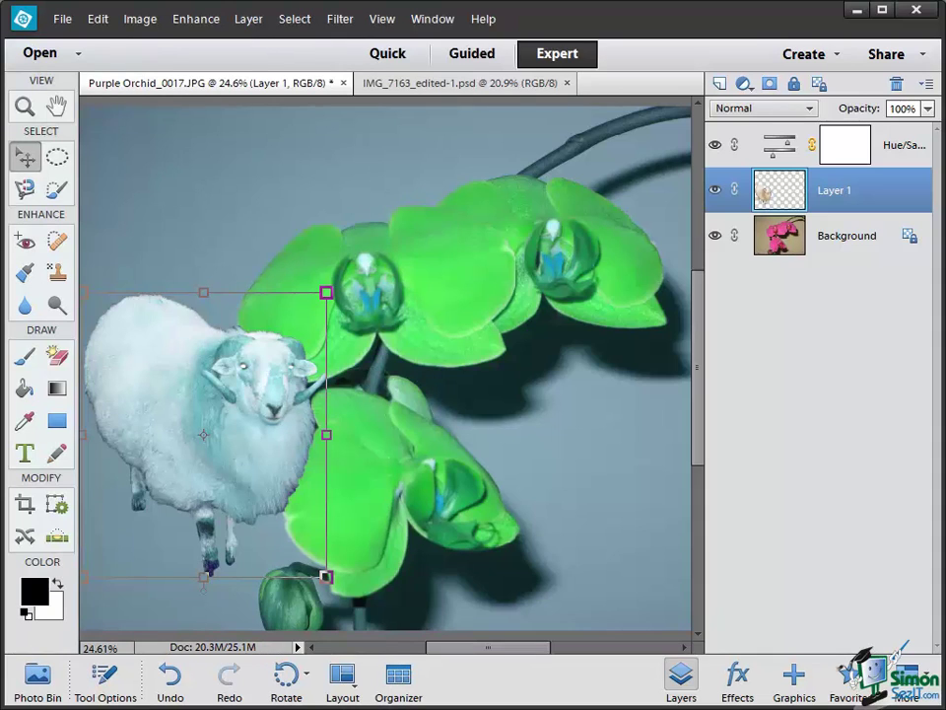
pyautogui.click(850, 240)
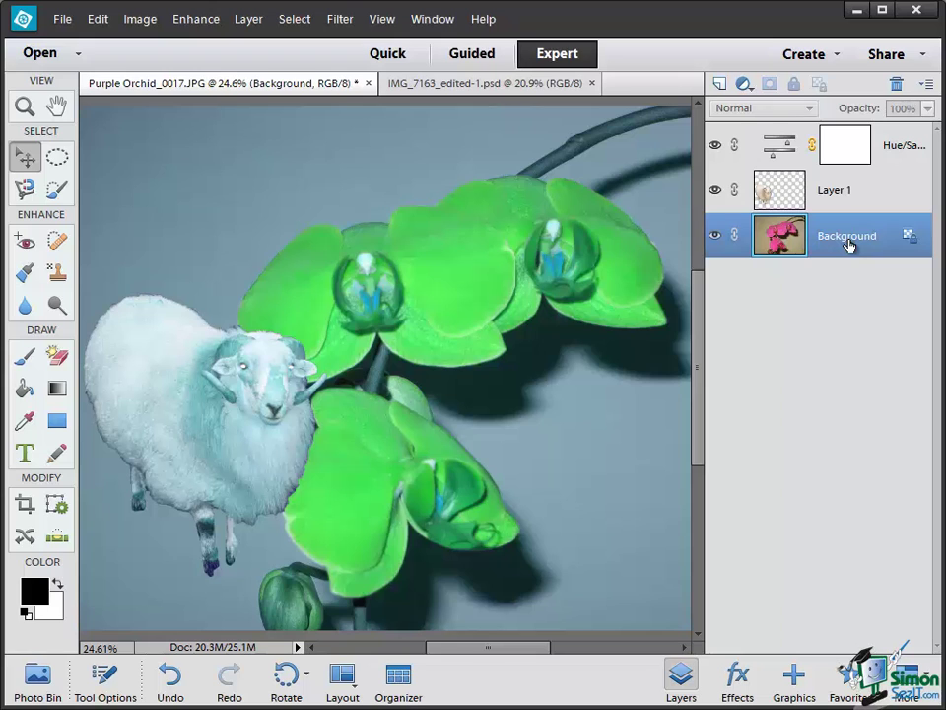
pyautogui.click(717, 236)
# Duplicate the Background layer to create a Background copy layer
pyautogui.rightClick(843, 240)
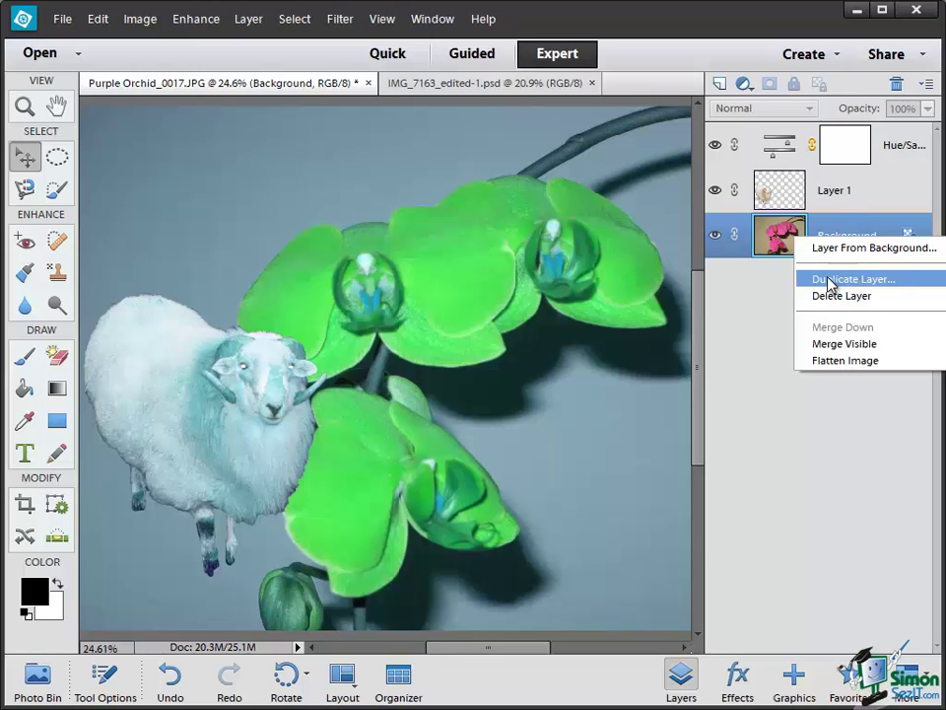
pyautogui.click(831, 280)
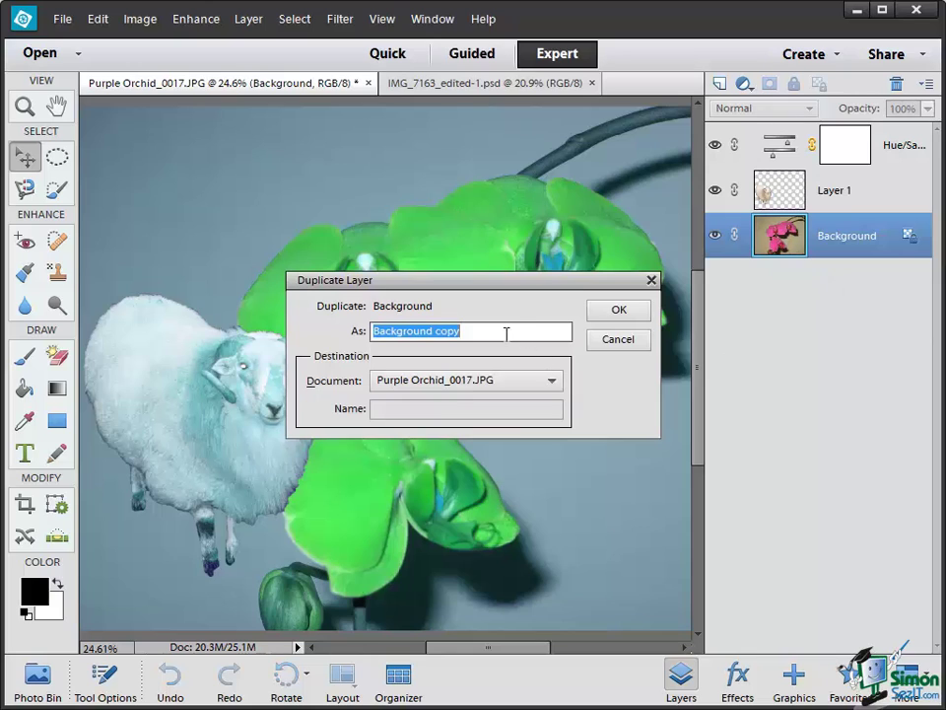
pyautogui.click(619, 311)
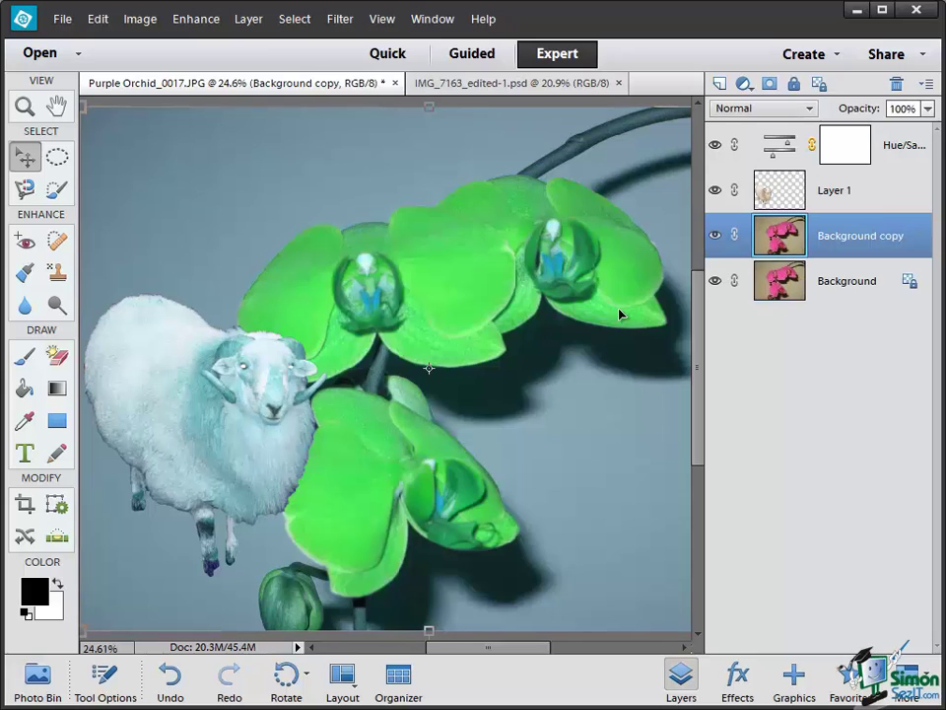
pyautogui.click(715, 283)
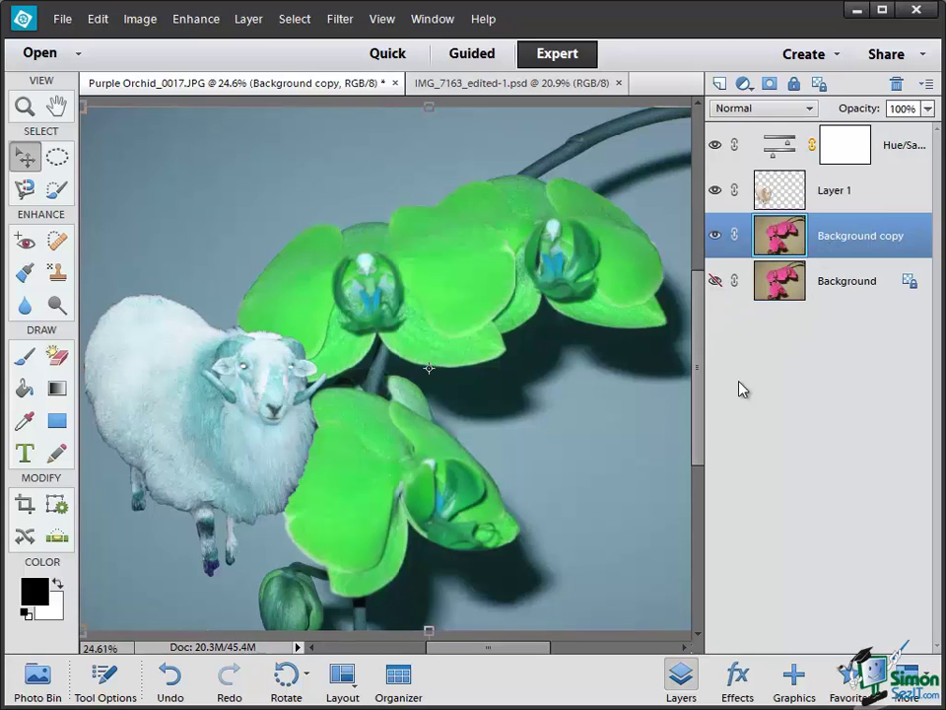